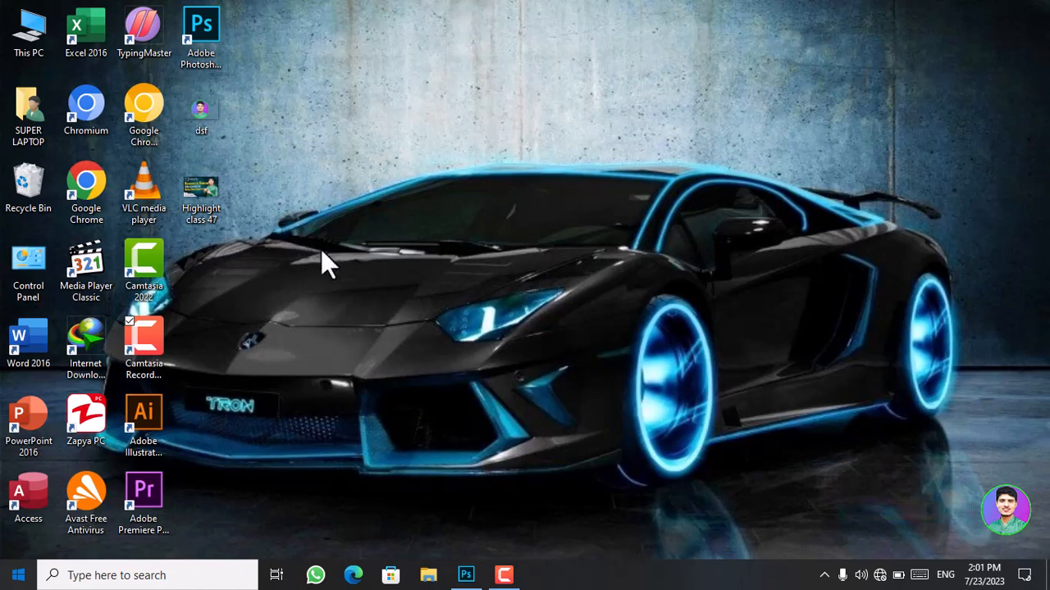
Step: Switch to Photoshop, open HDR Toning for the spring landscape photo and move its dialog clear of the image
{"action": "left_click", "coordinate": [463, 577]}
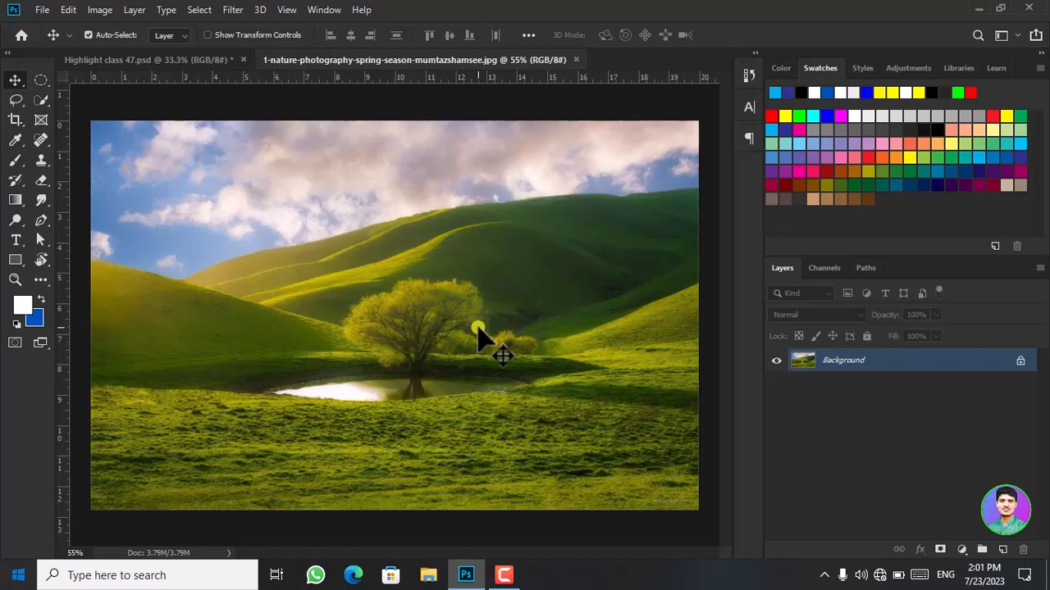
{"action": "left_click", "coordinate": [99, 11]}
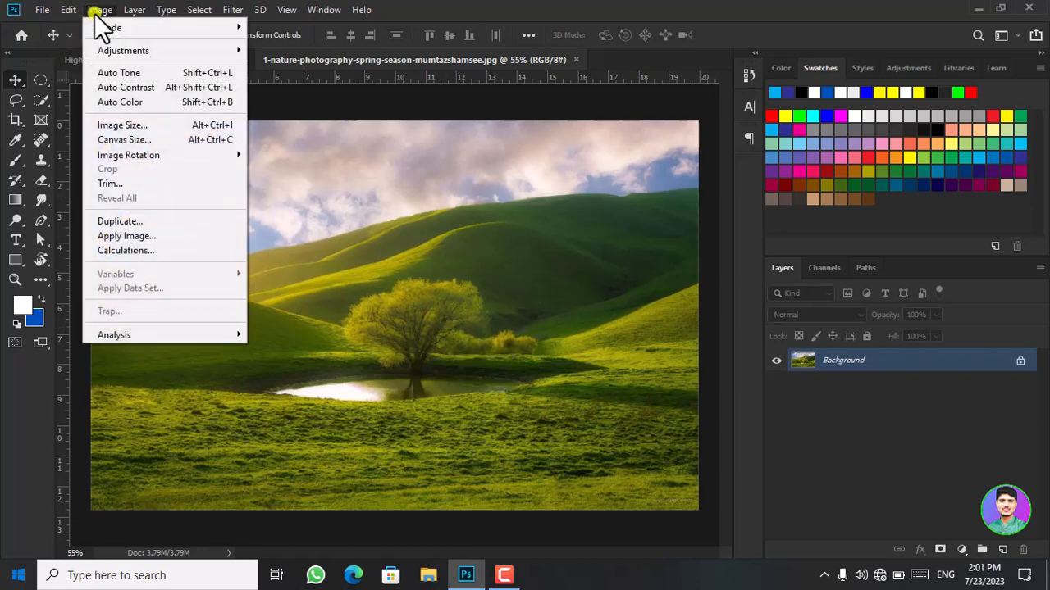
{"action": "mouse_move", "coordinate": [122, 46]}
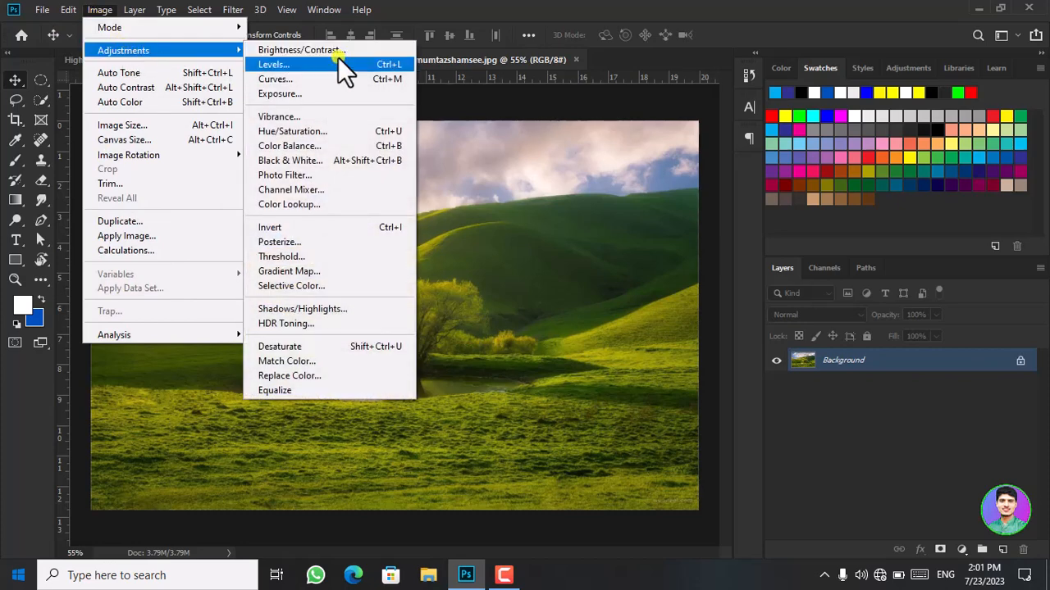
{"action": "left_click", "coordinate": [291, 327]}
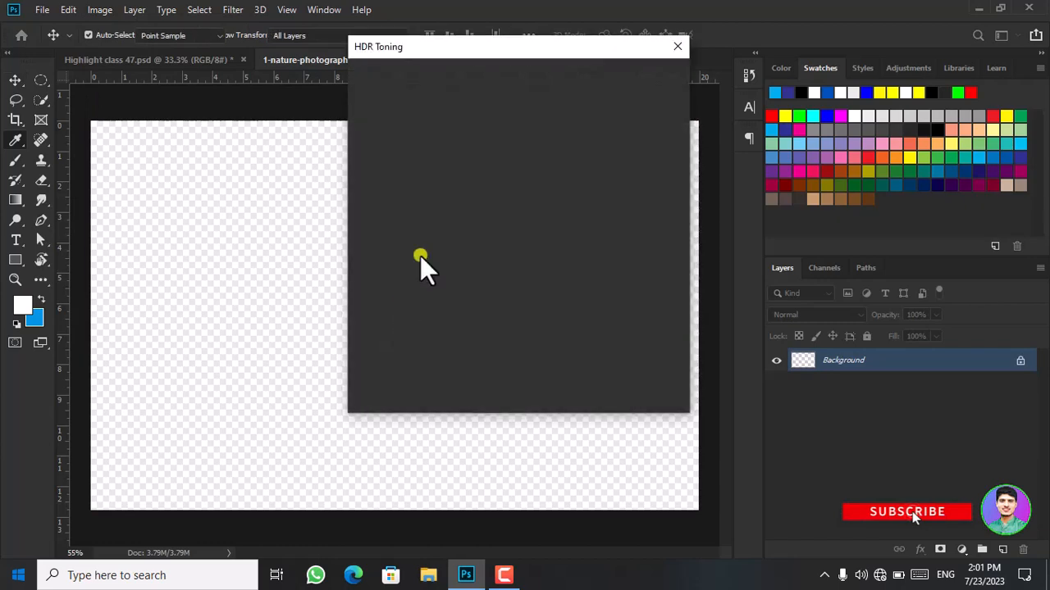
{"action": "left_click_drag", "start_coordinate": [496, 50], "coordinate": [856, 63]}
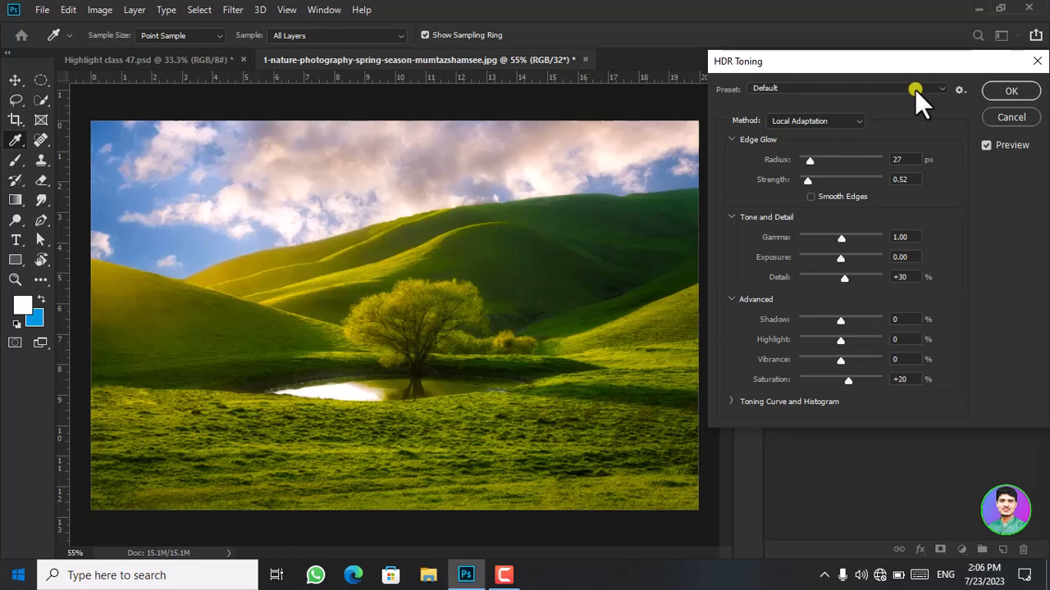
Step: Try the Flat, Monochromatic High Contrast and Surrealistic High Contrast presets on the photo, and return the preset to Default
{"action": "left_click", "coordinate": [939, 88]}
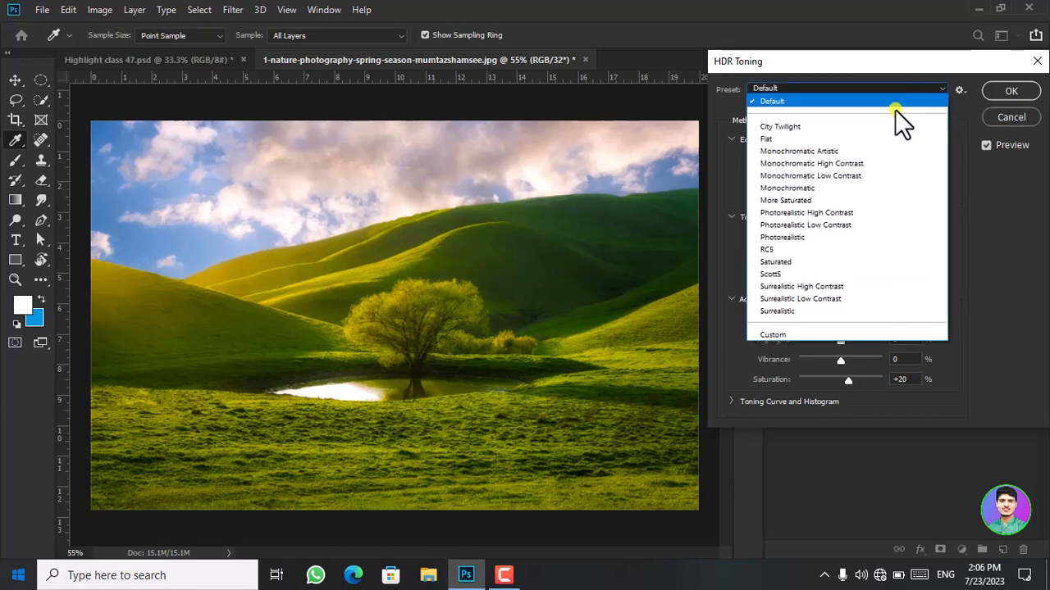
{"action": "left_click", "coordinate": [841, 138]}
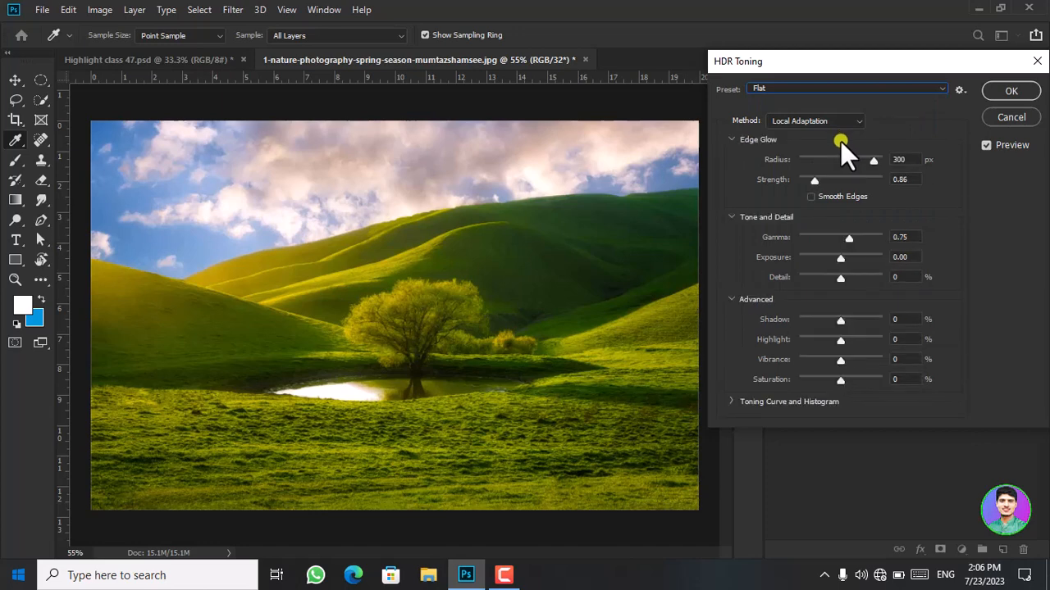
{"action": "left_click", "coordinate": [900, 86]}
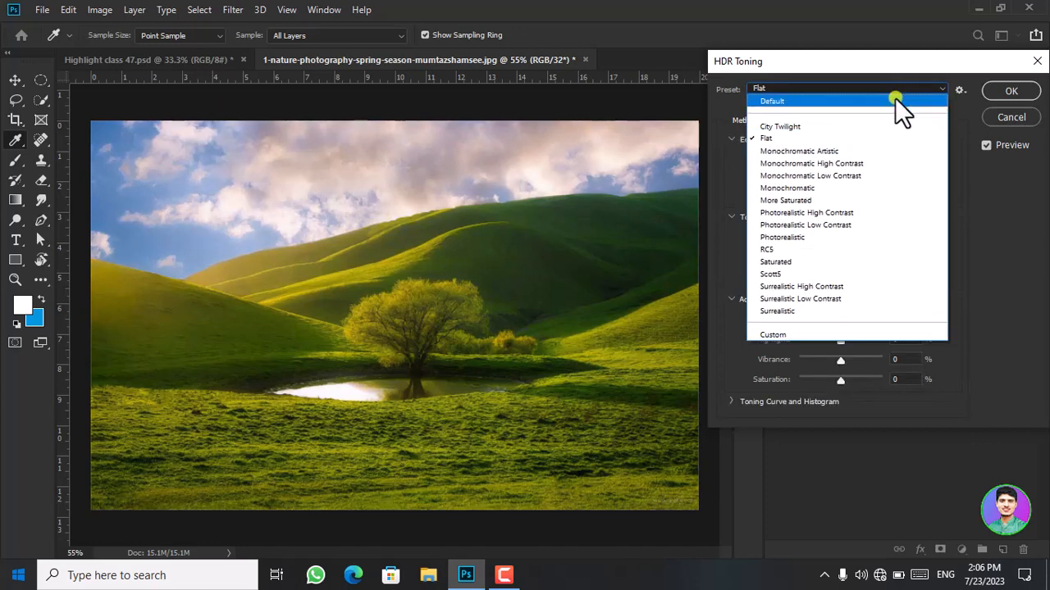
{"action": "left_click", "coordinate": [854, 164]}
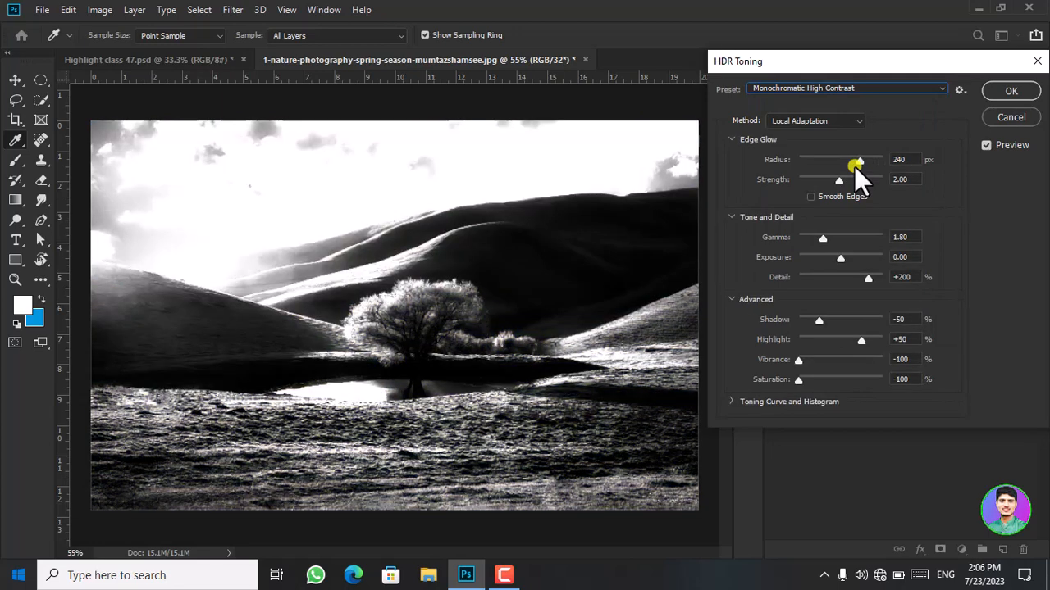
{"action": "left_click", "coordinate": [942, 88]}
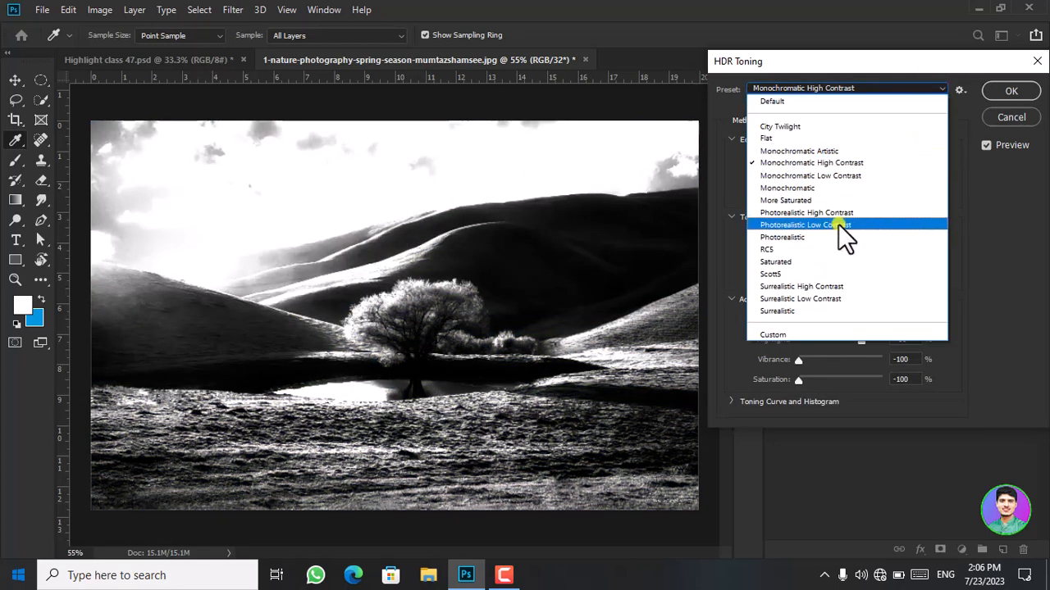
{"action": "left_click", "coordinate": [814, 286]}
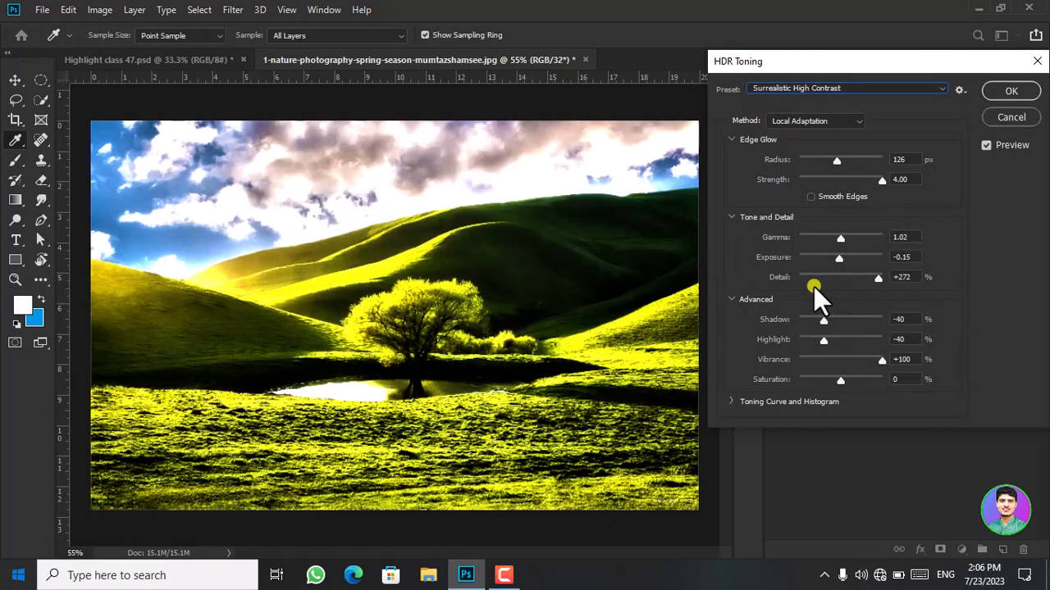
{"action": "left_click", "coordinate": [936, 91]}
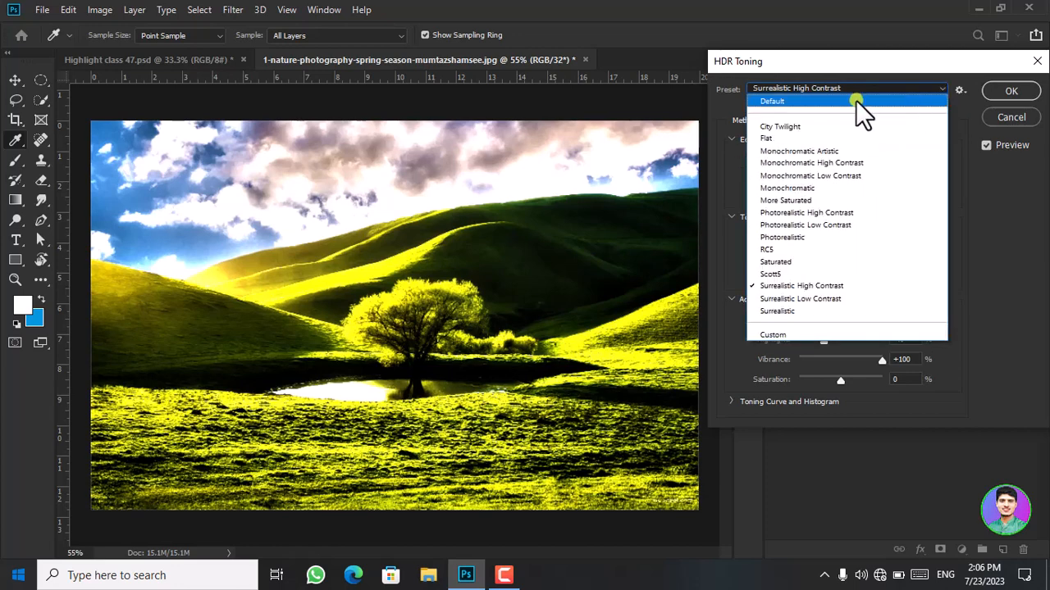
{"action": "left_click", "coordinate": [856, 100]}
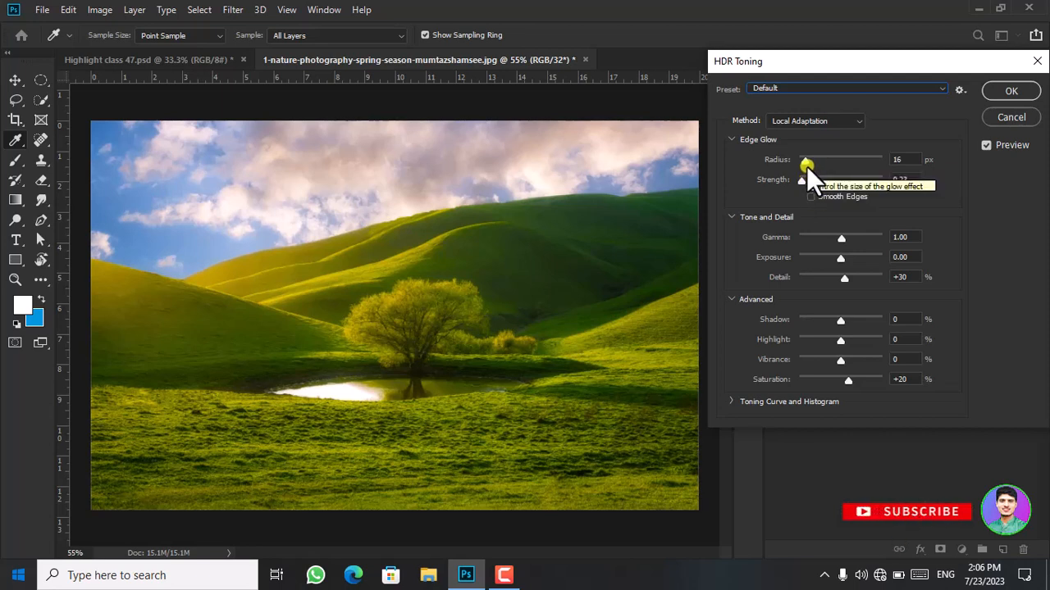
Step: Try the Exposure and Gamma, Highlight Compression and Equalize Histogram methods, and return the method to Local Adaptation
{"action": "left_click", "coordinate": [851, 121]}
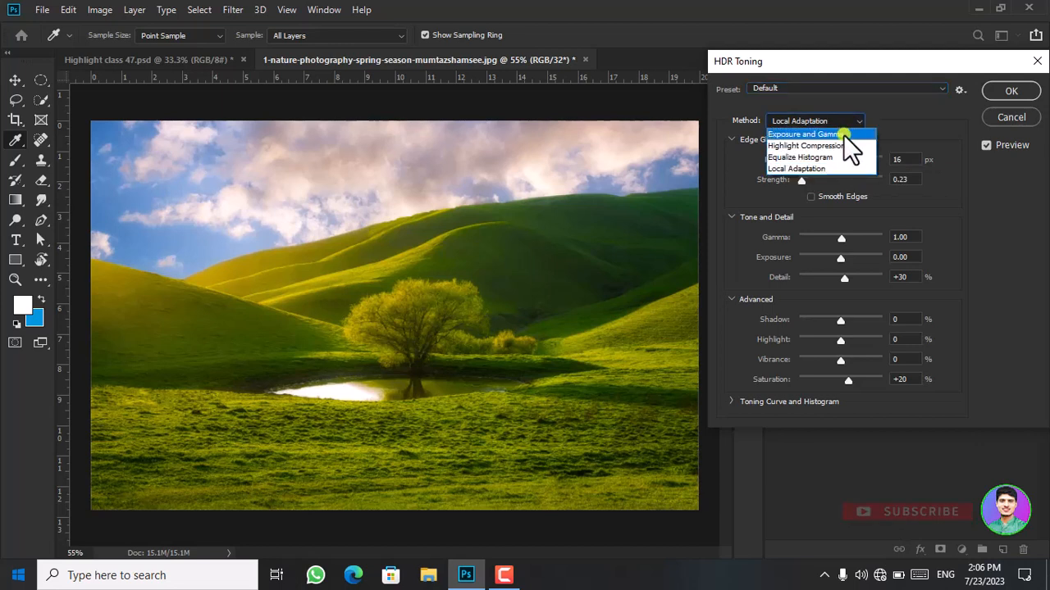
{"action": "left_click", "coordinate": [843, 134]}
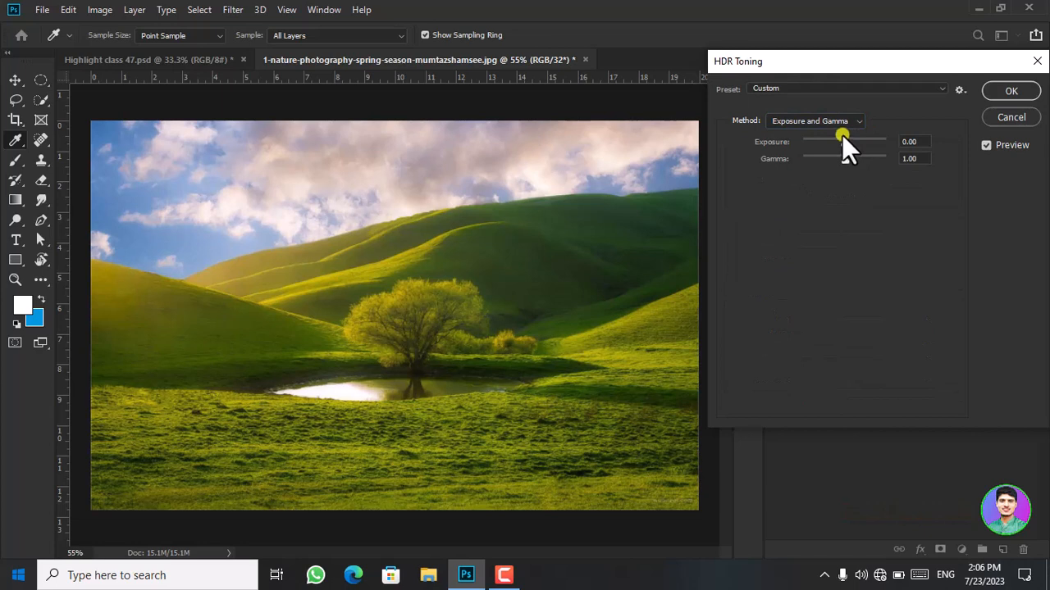
{"action": "left_click", "coordinate": [850, 123]}
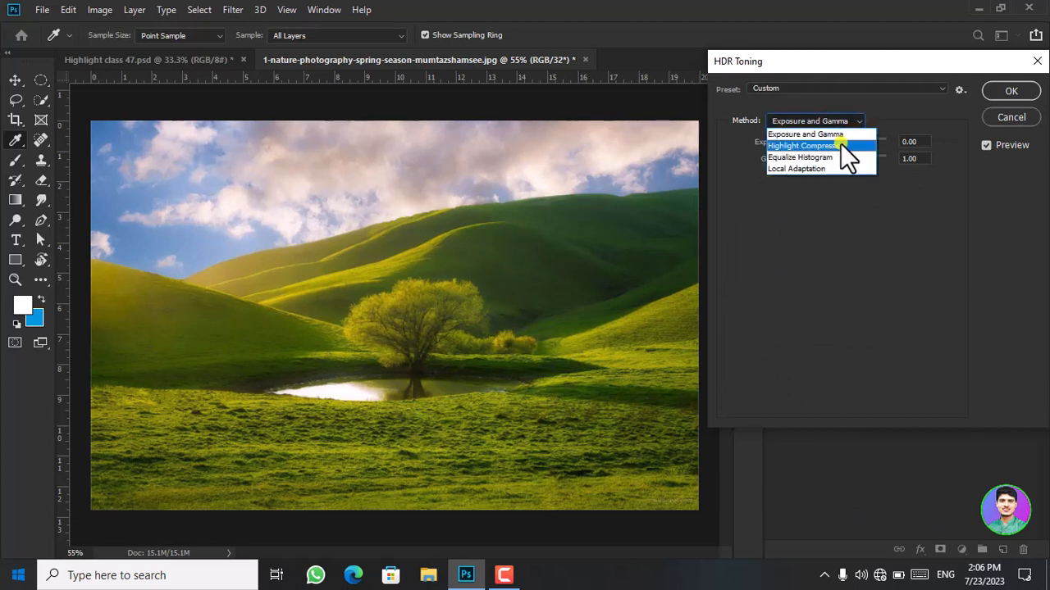
{"action": "left_click", "coordinate": [841, 145]}
{"action": "left_click", "coordinate": [836, 123]}
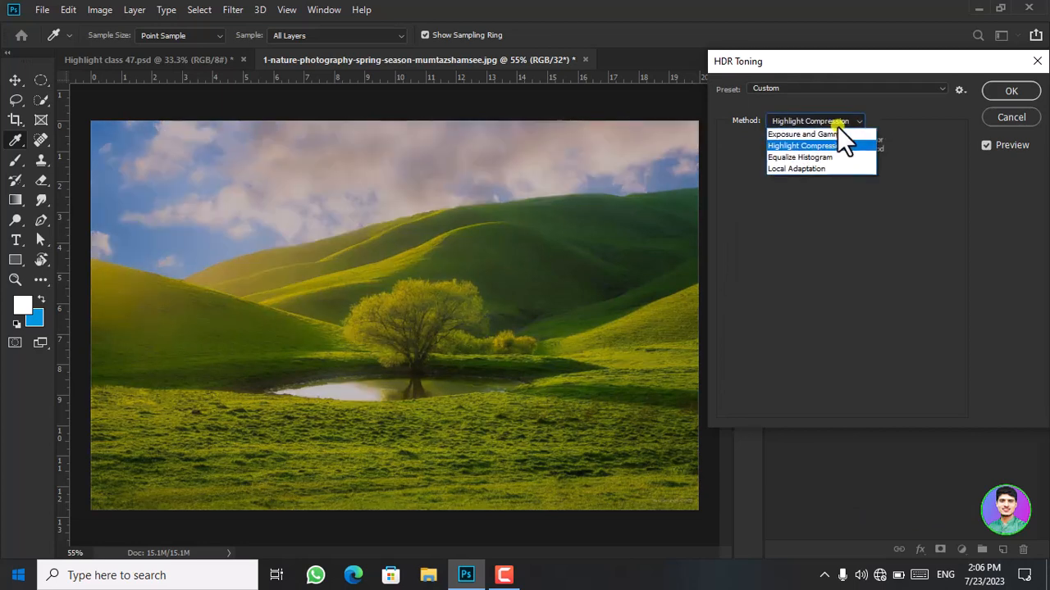
{"action": "left_click", "coordinate": [830, 158]}
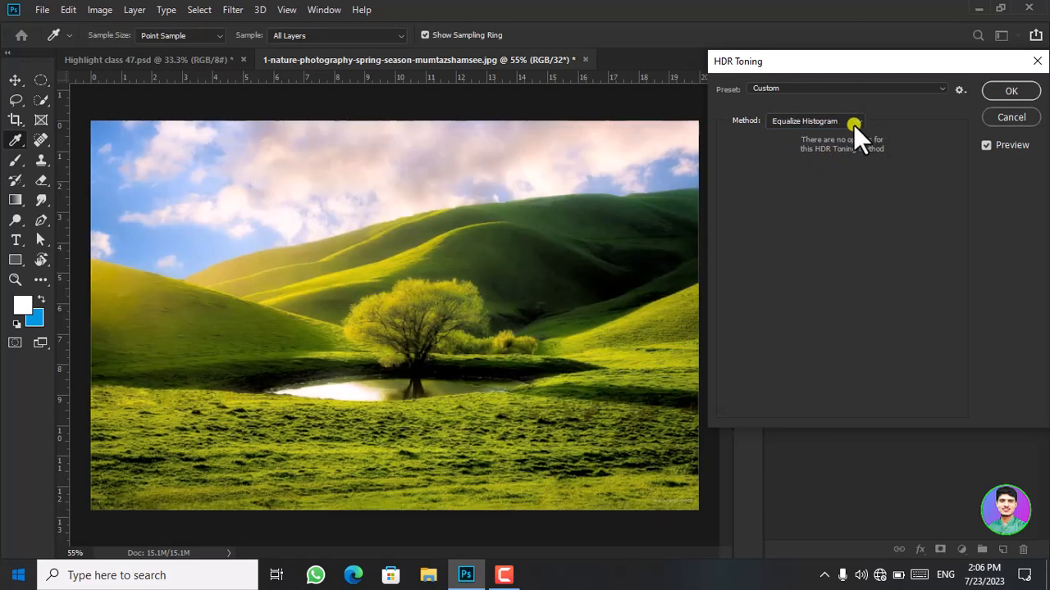
{"action": "left_click", "coordinate": [853, 124]}
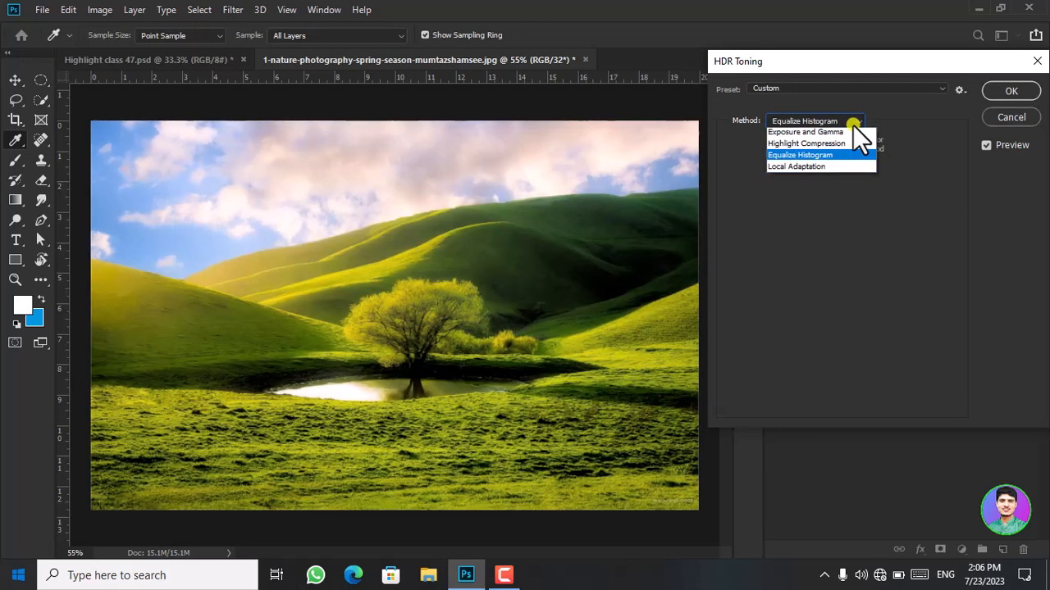
{"action": "left_click", "coordinate": [842, 169]}
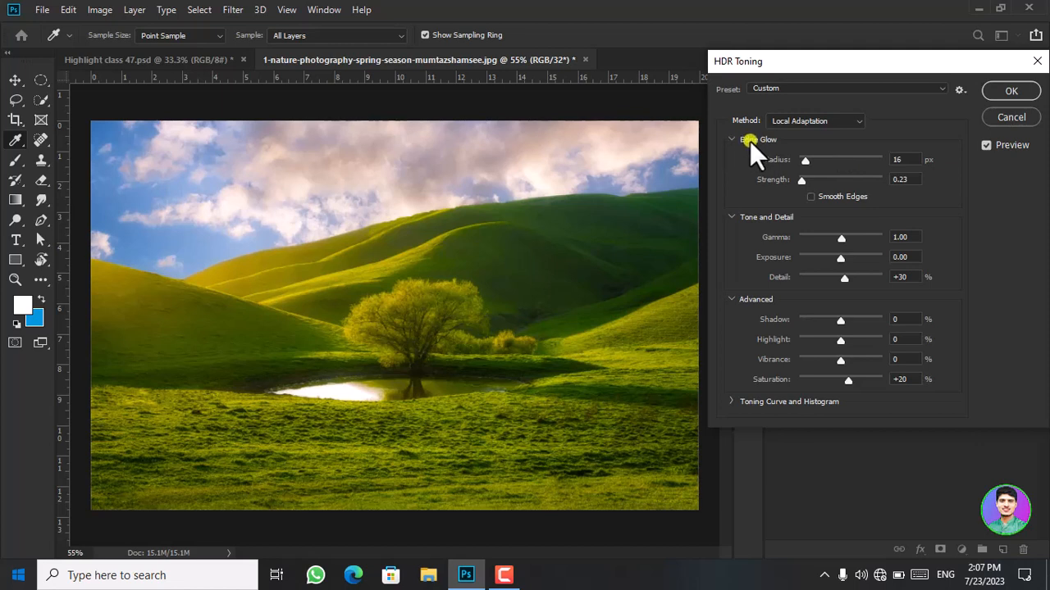
Step: Set the Edge Glow radius to 76 px and strength to 0.82, and leave Smooth Edges off after trying it
{"action": "left_click", "coordinate": [807, 162]}
{"action": "mouse_move", "coordinate": [809, 164]}
{"action": "left_mouse_down"}
{"action": "mouse_move", "coordinate": [882, 161]}
{"action": "mouse_move", "coordinate": [827, 165]}
{"action": "mouse_move", "coordinate": [822, 181]}
{"action": "mouse_move", "coordinate": [801, 180]}
{"action": "left_mouse_up"}
{"action": "left_click_drag", "start_coordinate": [803, 181], "coordinate": [871, 181]}
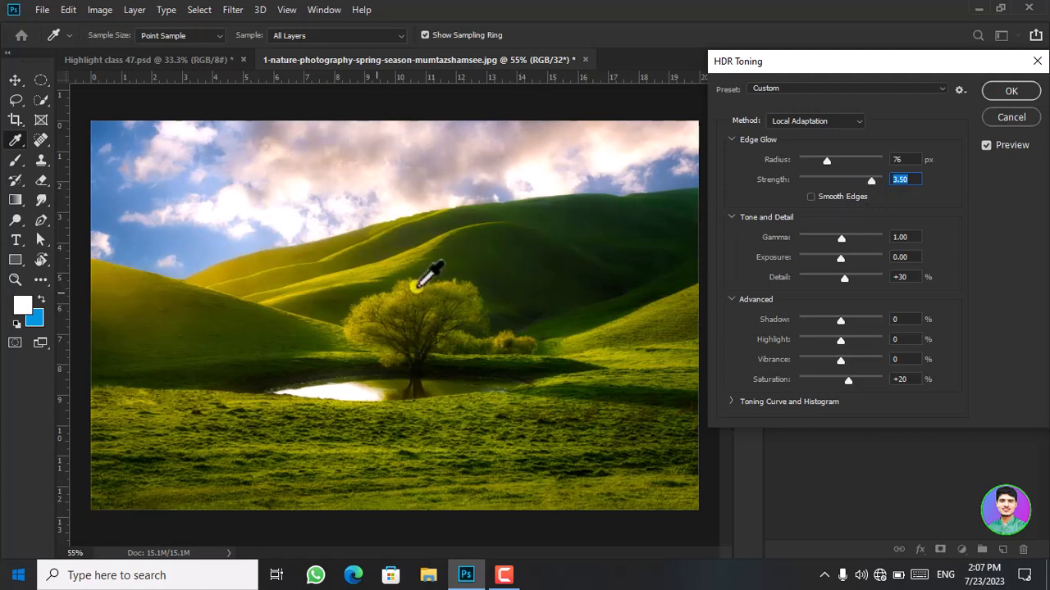
{"action": "left_click", "coordinate": [895, 181]}
{"action": "left_click_drag", "start_coordinate": [871, 181], "coordinate": [813, 181]}
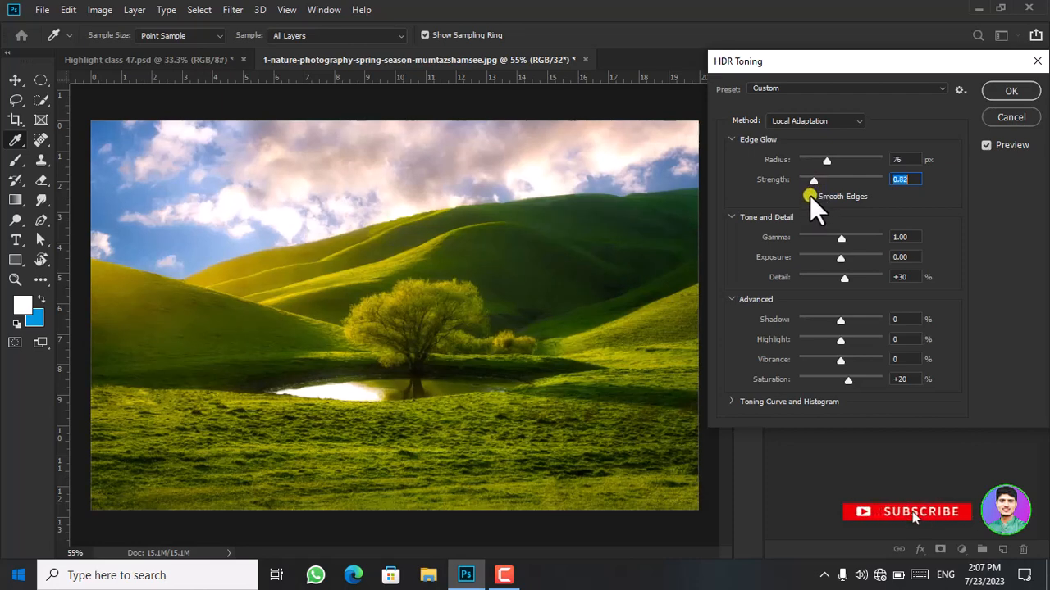
{"action": "left_click", "coordinate": [809, 196]}
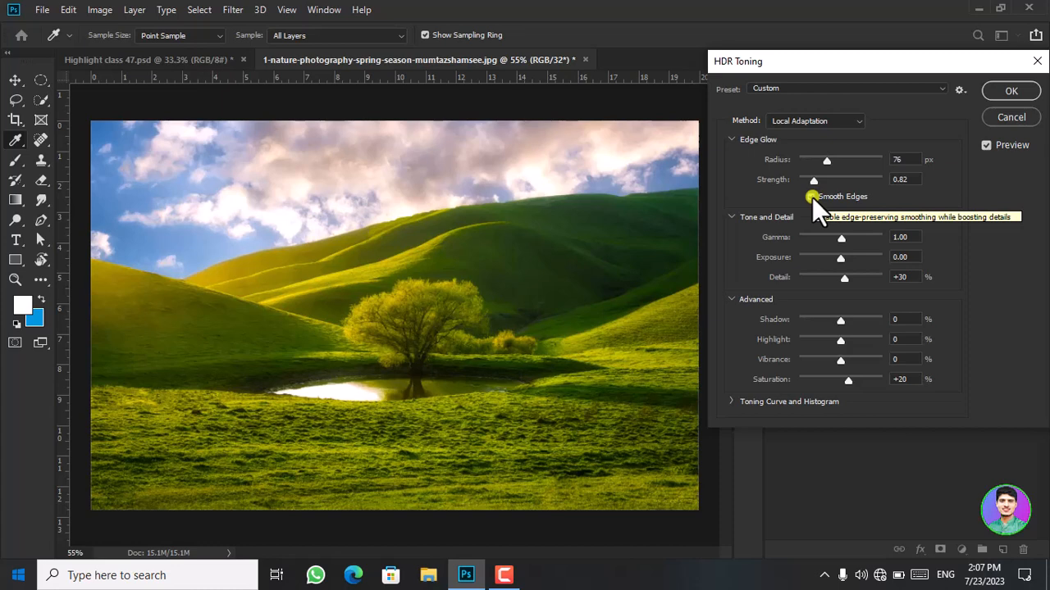
{"action": "left_click", "coordinate": [812, 197]}
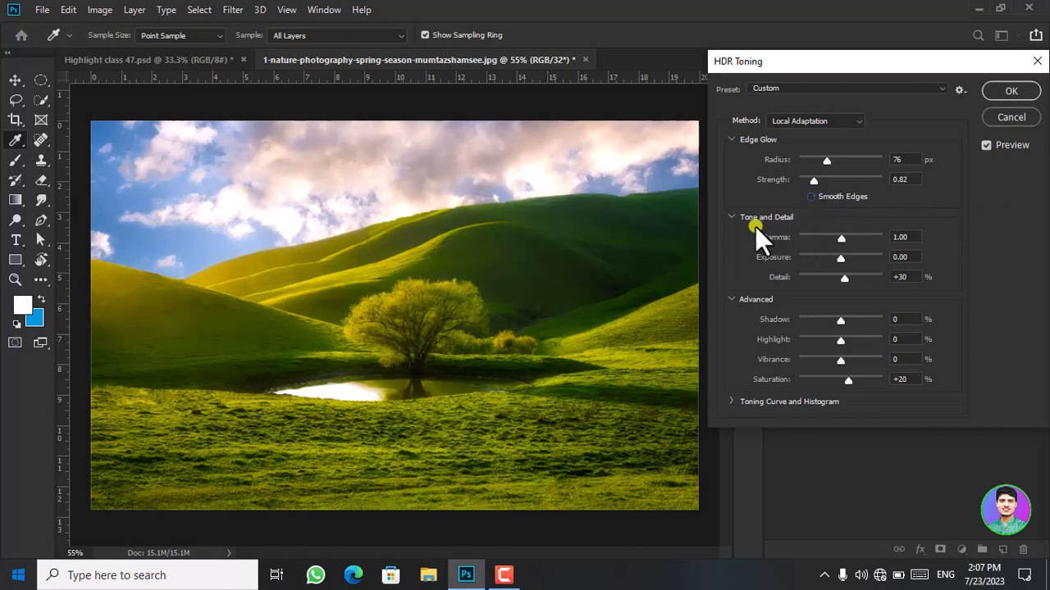
Step: Try out the Tone and Detail sliders, settling on gamma 0.48, exposure +0.87 and detail +47%
{"action": "left_click_drag", "start_coordinate": [840, 238], "coordinate": [862, 243]}
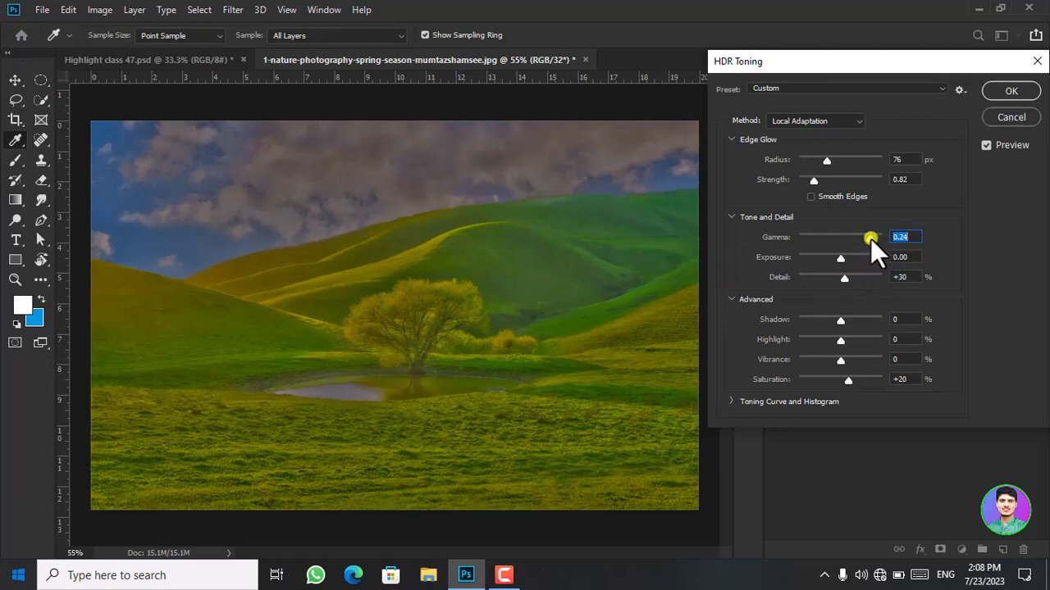
{"action": "left_click_drag", "start_coordinate": [870, 239], "coordinate": [841, 238]}
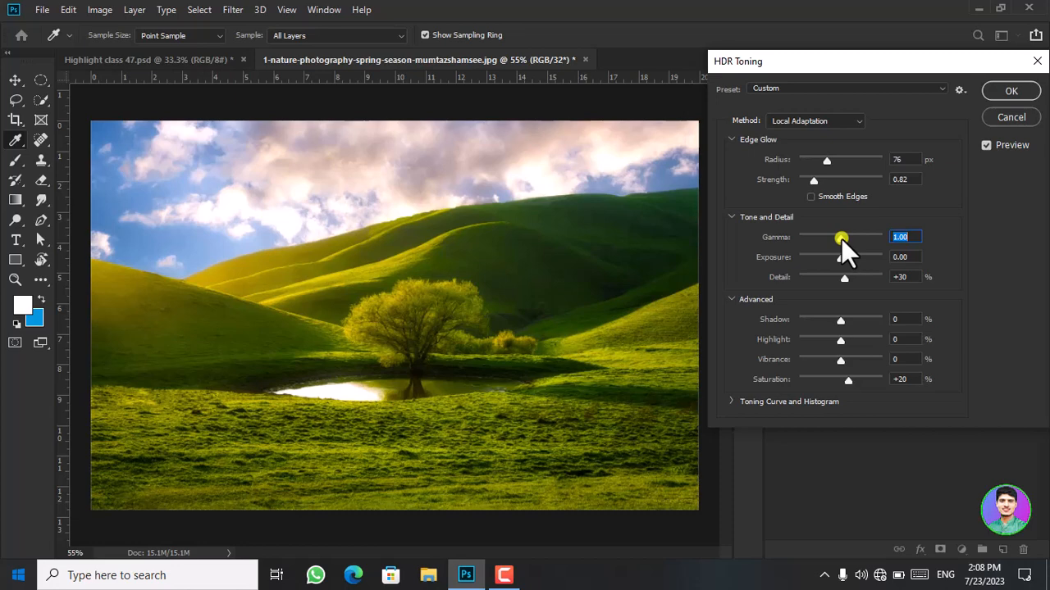
{"action": "left_click_drag", "start_coordinate": [842, 260], "coordinate": [797, 260]}
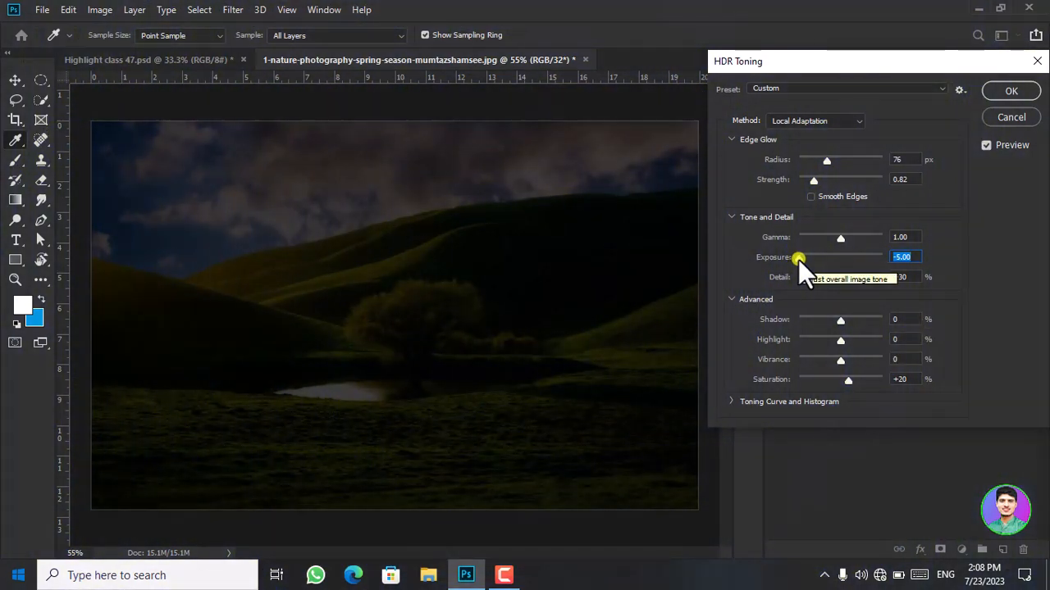
{"action": "left_click_drag", "start_coordinate": [798, 259], "coordinate": [849, 263]}
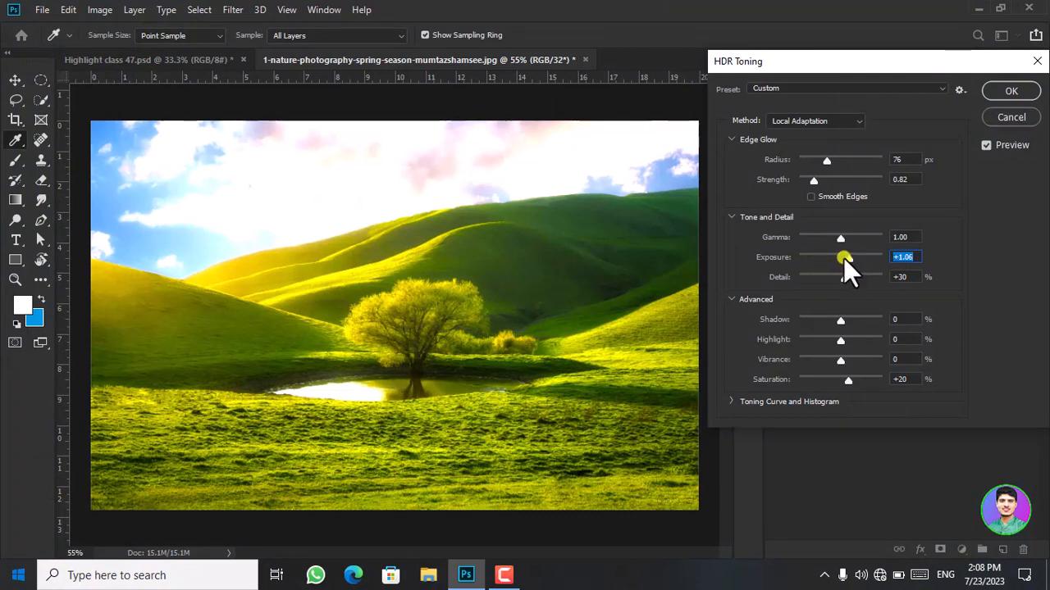
{"action": "left_click", "coordinate": [841, 241]}
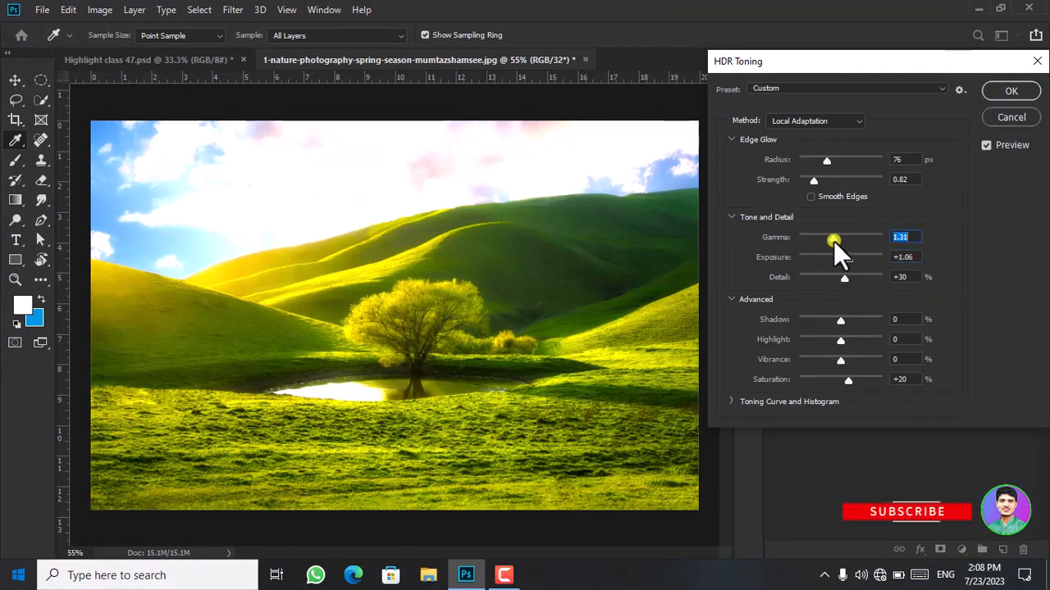
{"action": "left_click_drag", "start_coordinate": [843, 242], "coordinate": [853, 245]}
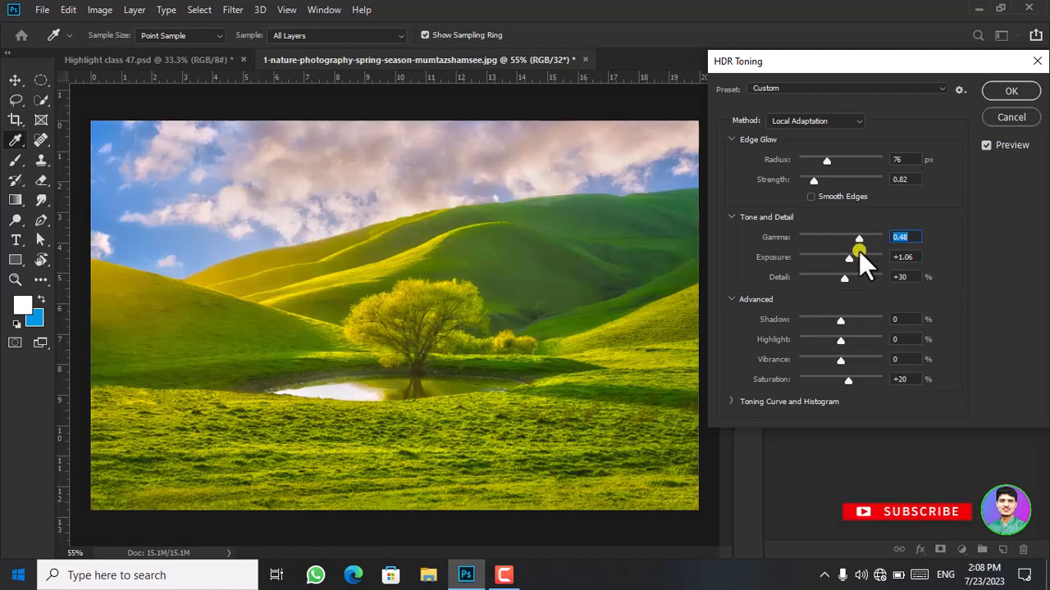
{"action": "left_click_drag", "start_coordinate": [849, 259], "coordinate": [847, 281]}
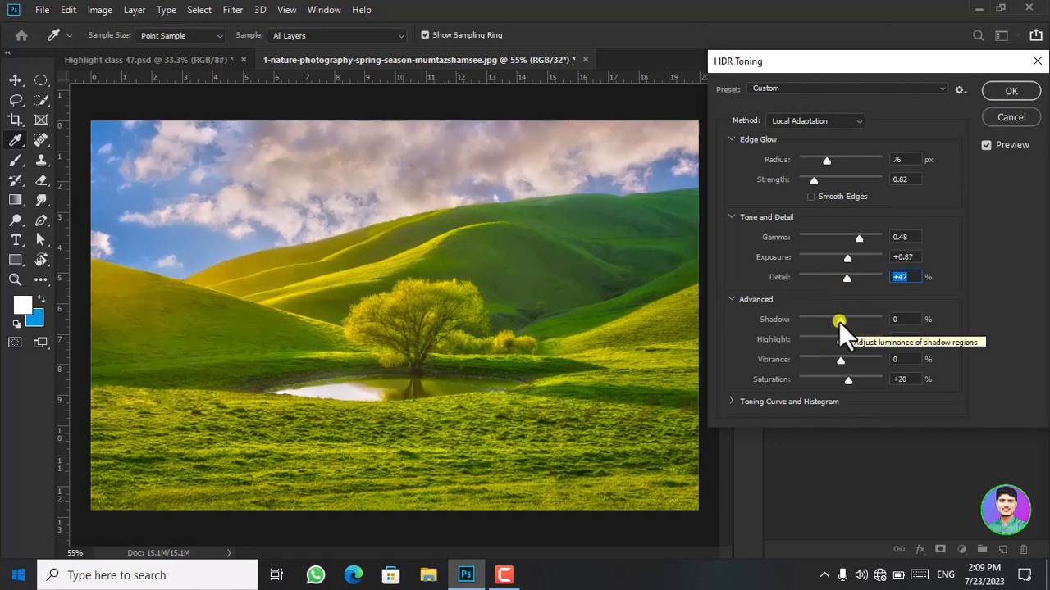
Step: Set the Advanced values to shadow +28%, highlight +17%, vibrance +30% and saturation +34%
{"action": "left_click_drag", "start_coordinate": [839, 321], "coordinate": [855, 381]}
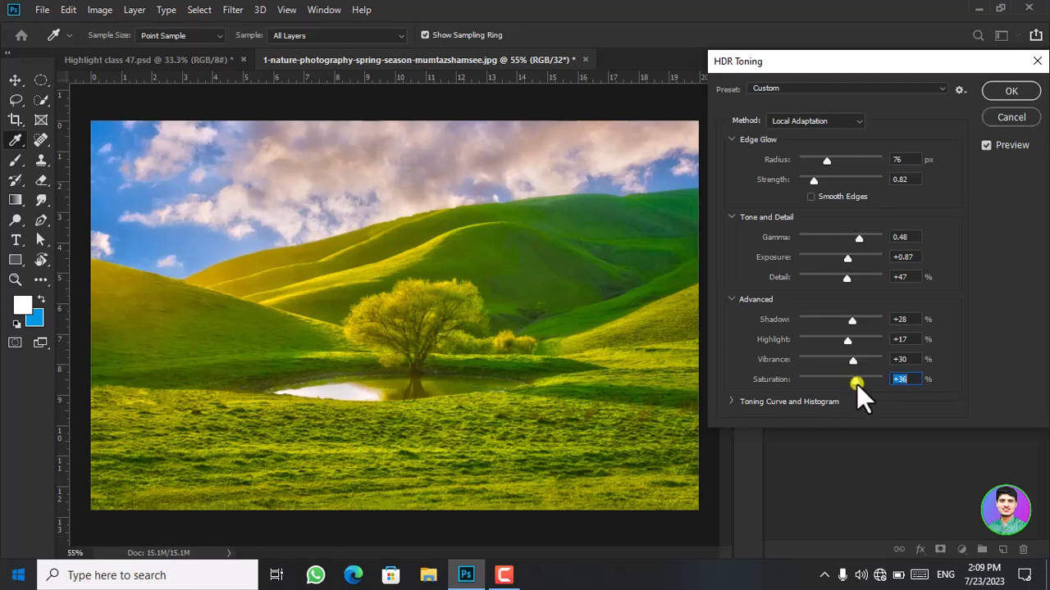
Step: Expand the Toning Curve and Histogram section and move the HDR Toning dialog up to bring the curve into view
{"action": "left_click", "coordinate": [731, 402]}
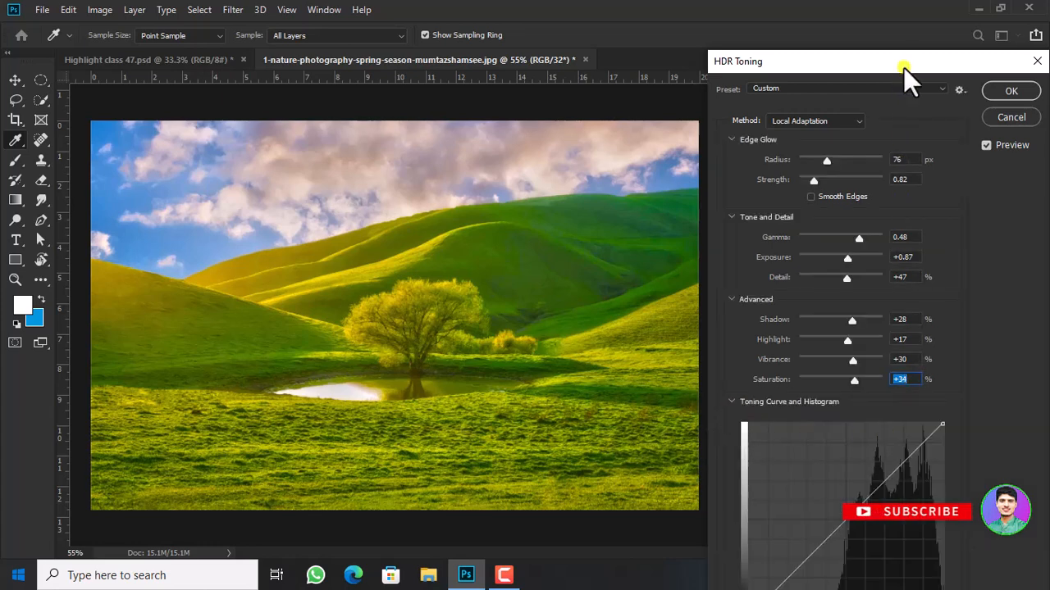
{"action": "left_click_drag", "start_coordinate": [903, 64], "coordinate": [887, 16]}
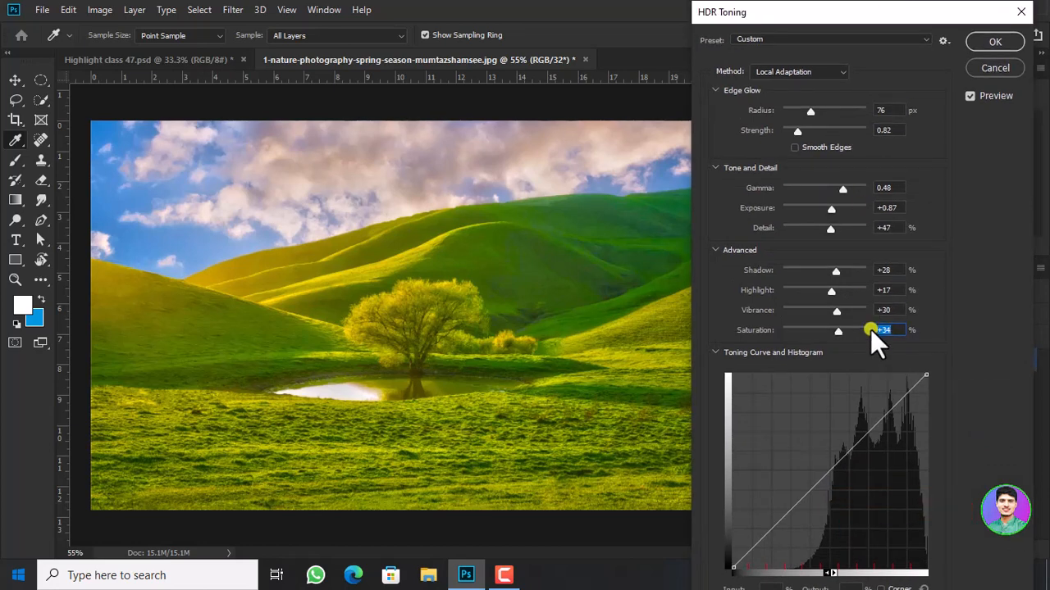
{"action": "mouse_move", "coordinate": [792, 18]}
{"action": "left_mouse_down"}
{"action": "mouse_move", "coordinate": [796, 1]}
{"action": "mouse_move", "coordinate": [796, 13]}
{"action": "left_mouse_up"}
{"action": "left_click", "coordinate": [807, 128]}
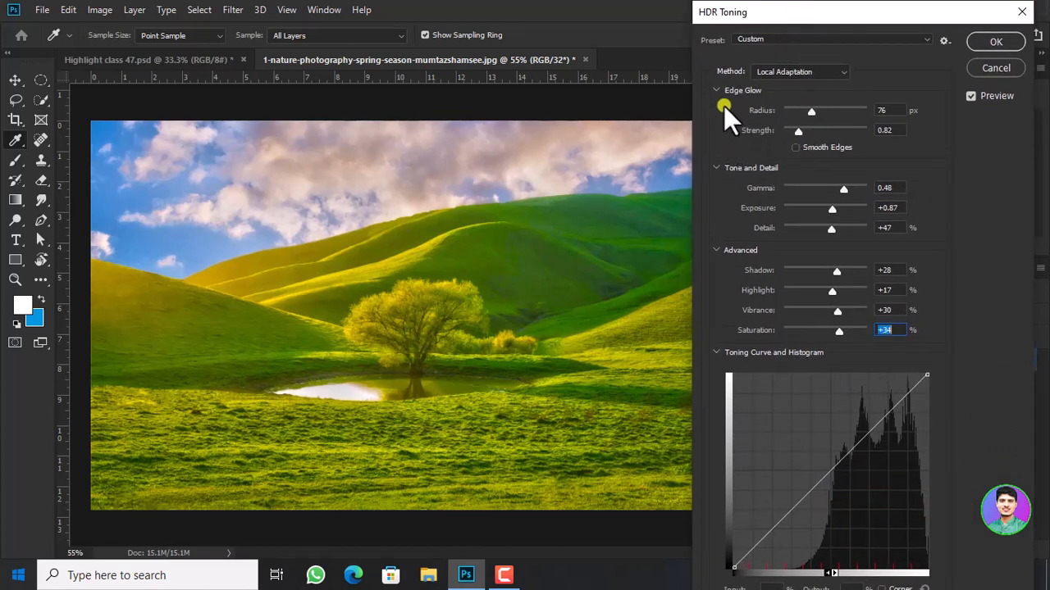
Step: Shape the toning curve into a gentle S with a lower point at input 31%, output 22% and an upper point at input 64%, output 65%
{"action": "left_click", "coordinate": [762, 352]}
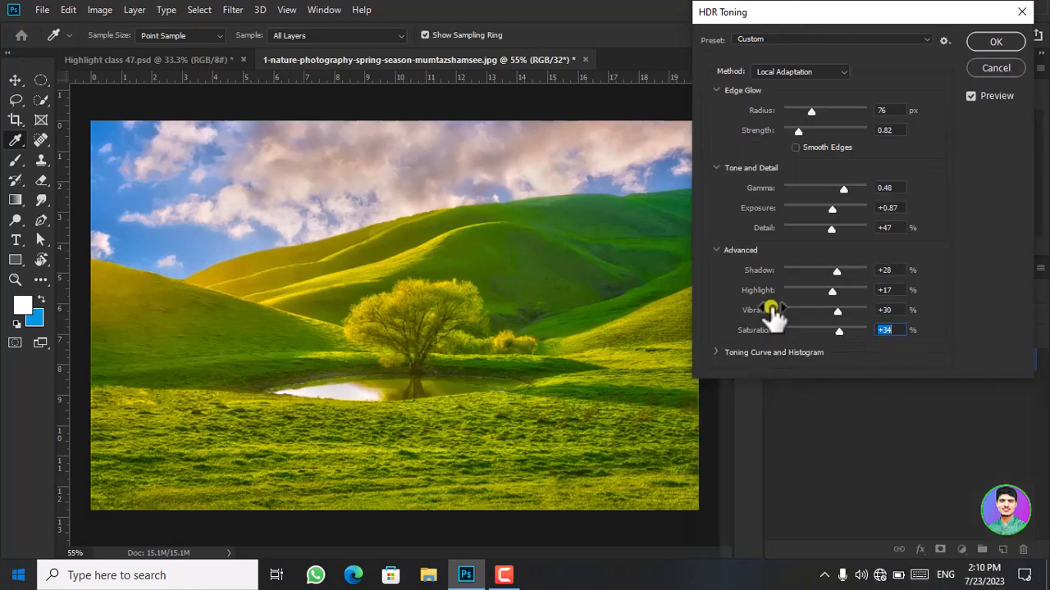
{"action": "left_click", "coordinate": [720, 353]}
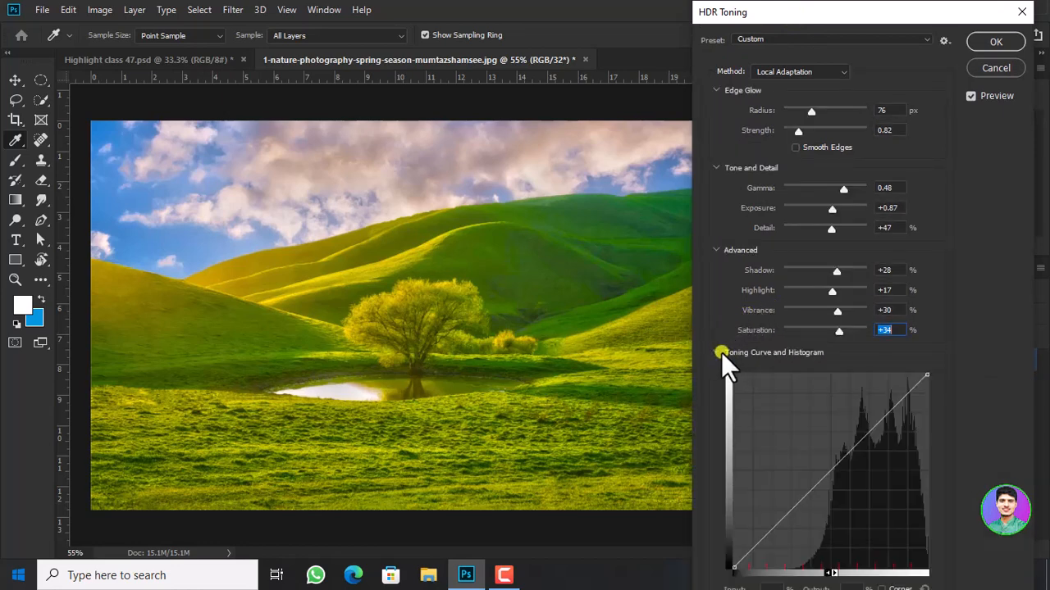
{"action": "left_click_drag", "start_coordinate": [837, 448], "coordinate": [866, 428]}
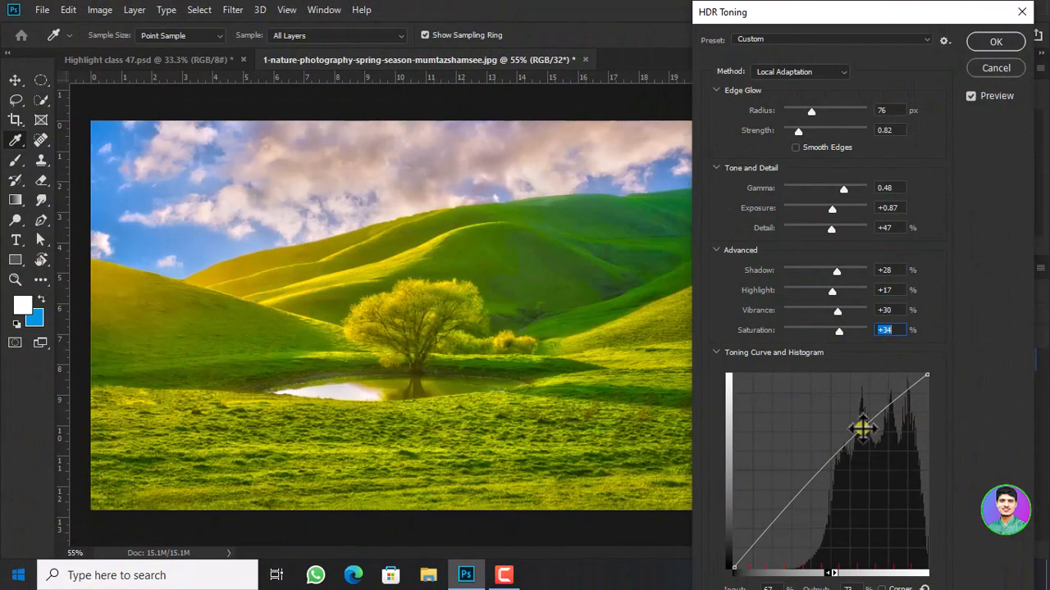
{"action": "left_click_drag", "start_coordinate": [862, 427], "coordinate": [847, 440]}
{"action": "left_click", "coordinate": [774, 506]}
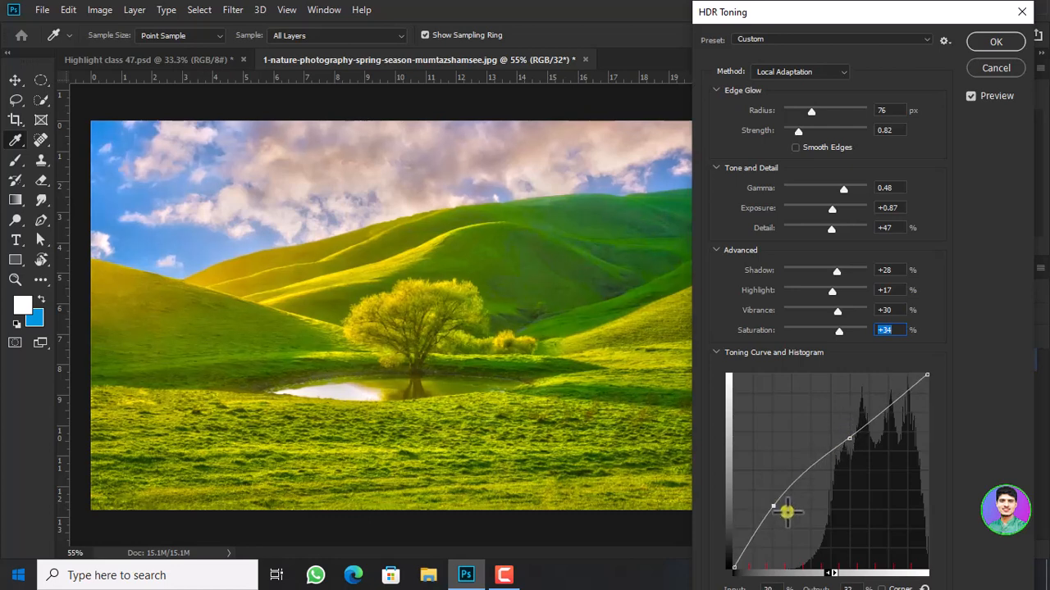
{"action": "mouse_move", "coordinate": [786, 513]}
{"action": "left_mouse_down"}
{"action": "mouse_move", "coordinate": [811, 538]}
{"action": "mouse_move", "coordinate": [794, 525]}
{"action": "left_mouse_up"}
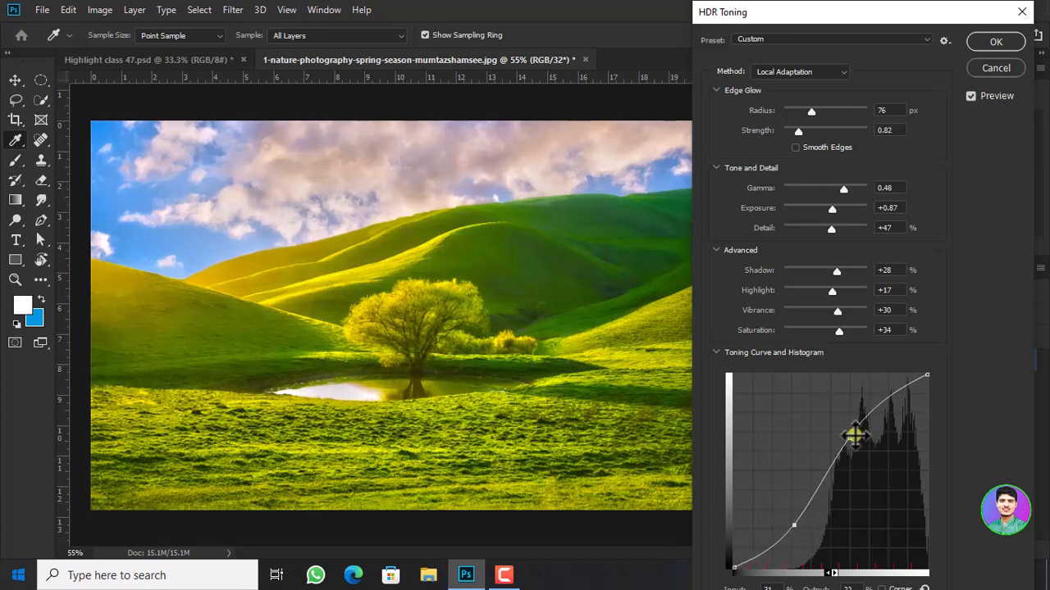
{"action": "left_click_drag", "start_coordinate": [855, 432], "coordinate": [861, 440]}
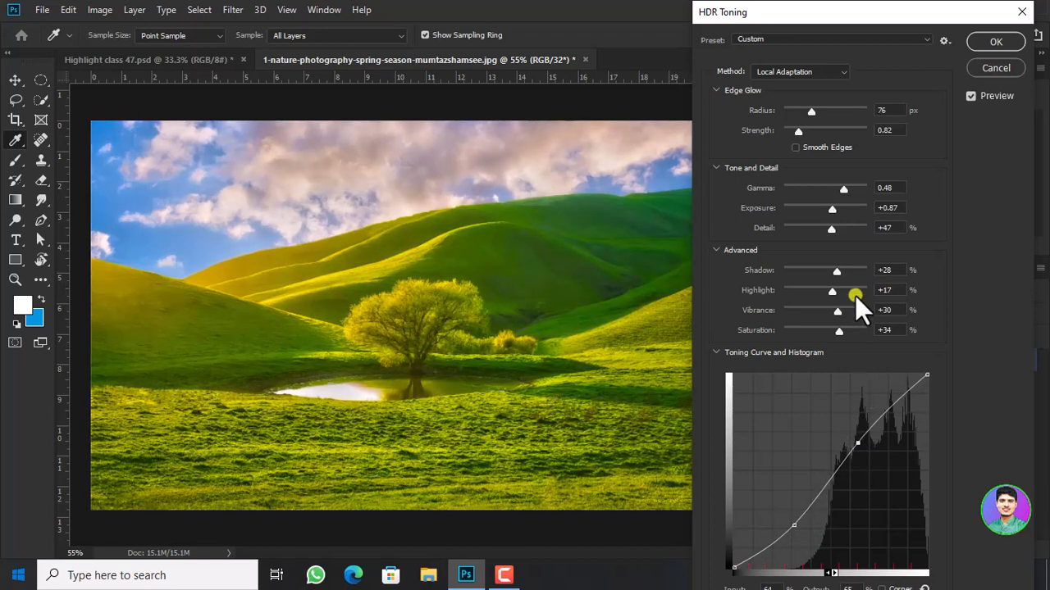
Step: Compare the whole photo with and without the HDR toning by switching the preview off and back on
{"action": "scroll", "coordinate": [874, 438], "scroll_direction": "down", "scroll_amount": 2}
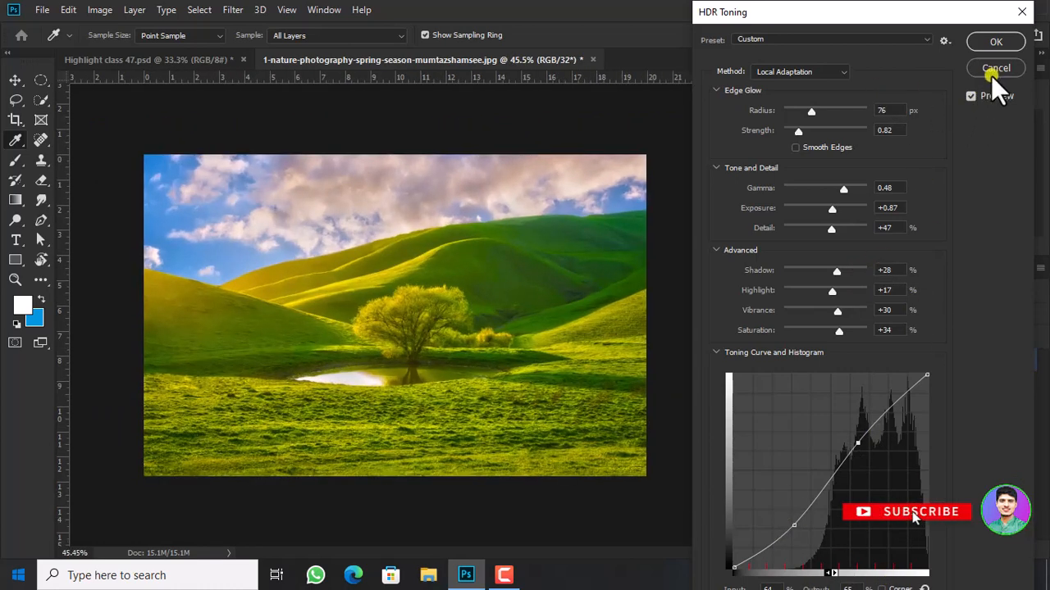
{"action": "left_click", "coordinate": [973, 96]}
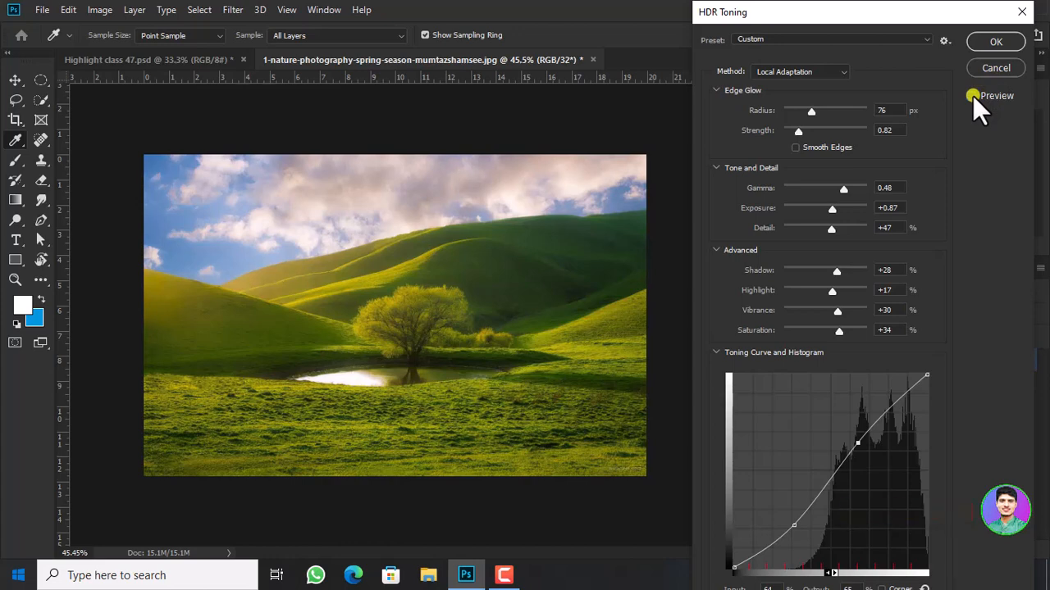
{"action": "left_click", "coordinate": [973, 96]}
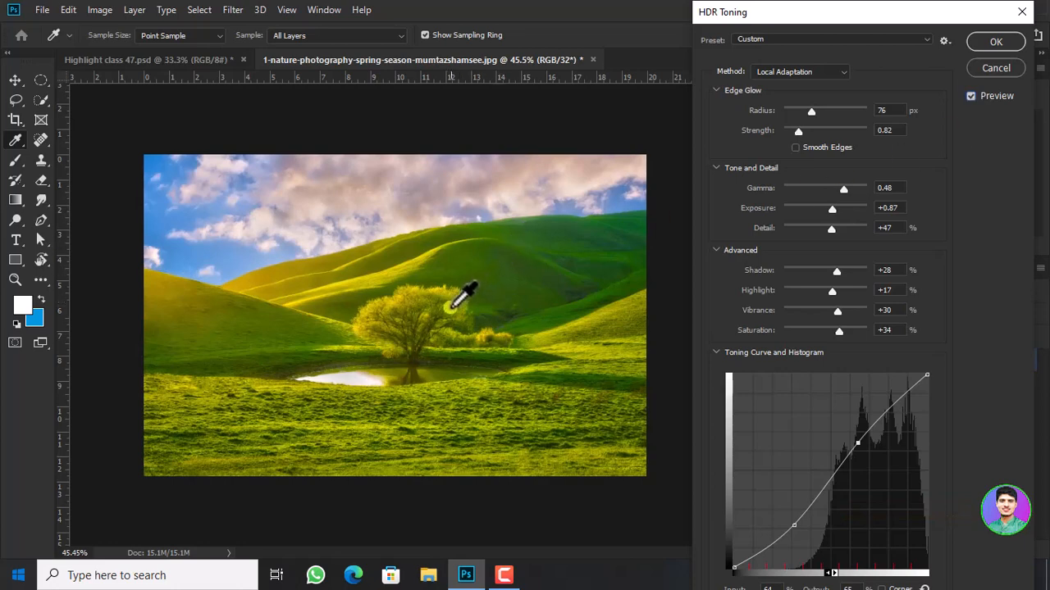
Step: Apply the HDR toning to the photo, and undo and redo it to compare before and after
{"action": "left_click", "coordinate": [984, 43]}
{"action": "key", "text": "v"}
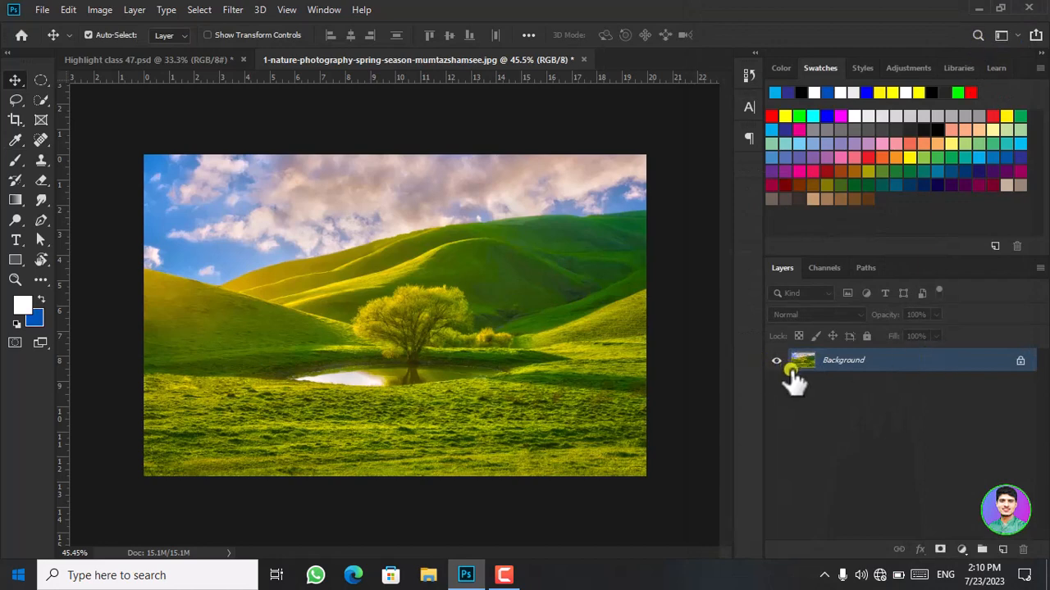
{"action": "key", "text": "ctrl+z"}
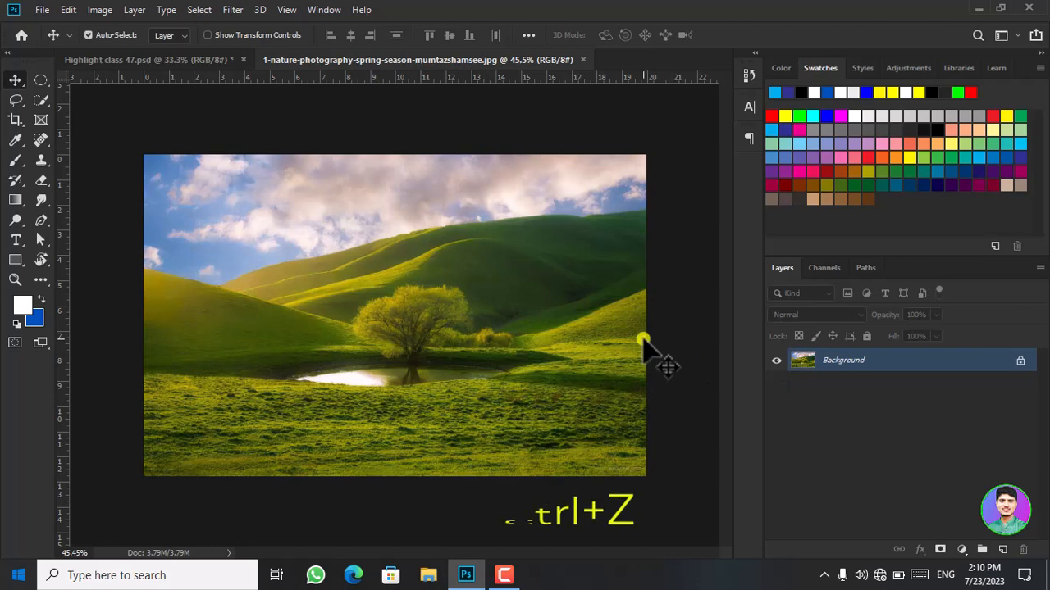
{"action": "key", "text": "ctrl+shift+z"}
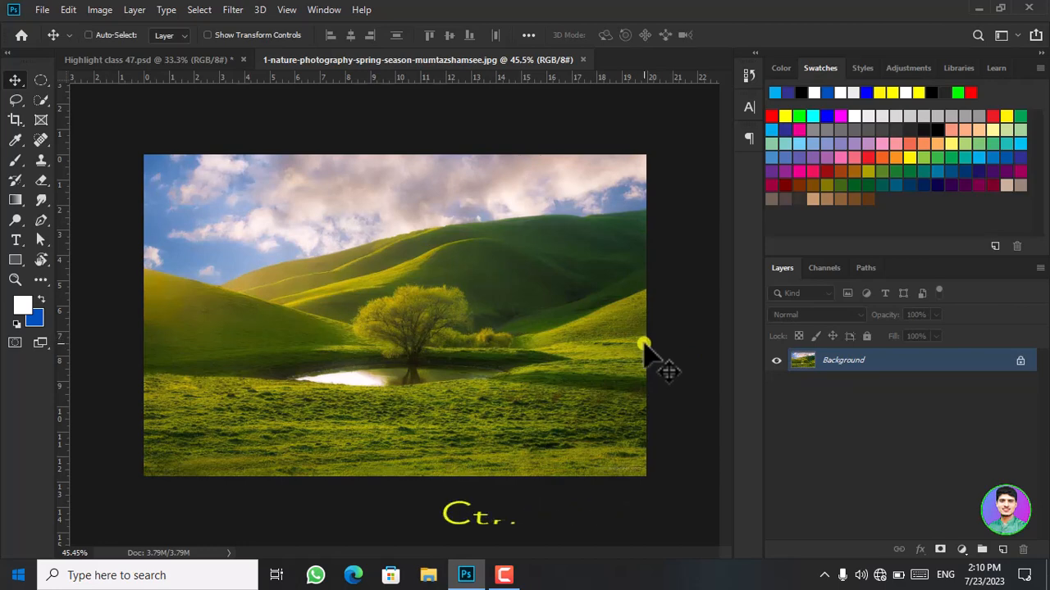